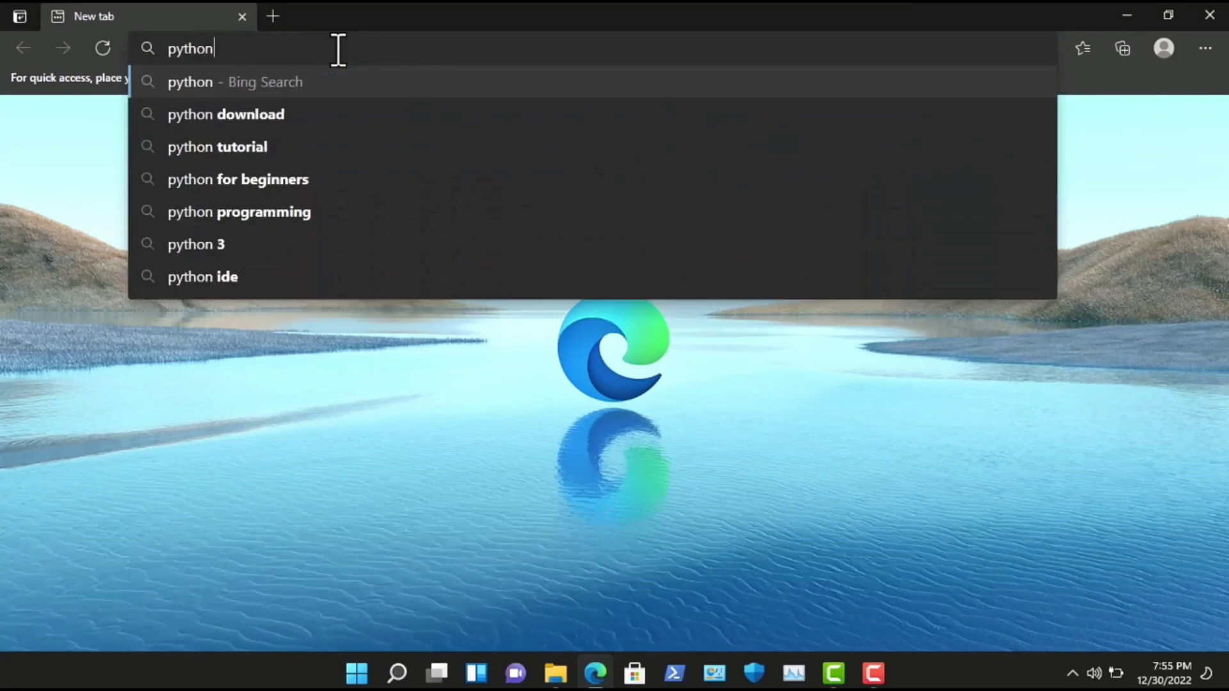
- Search the web for "python download" and open the Python.org downloads page from the results
click(321, 106)
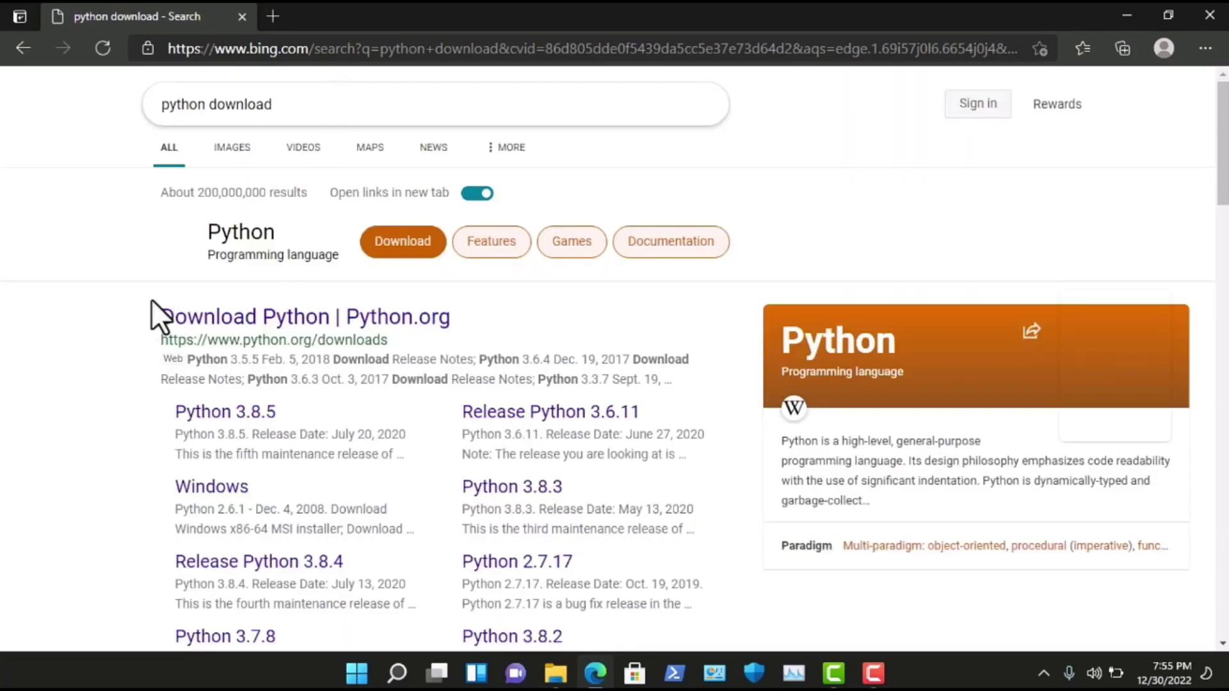
scroll(160, 314, down, 2)
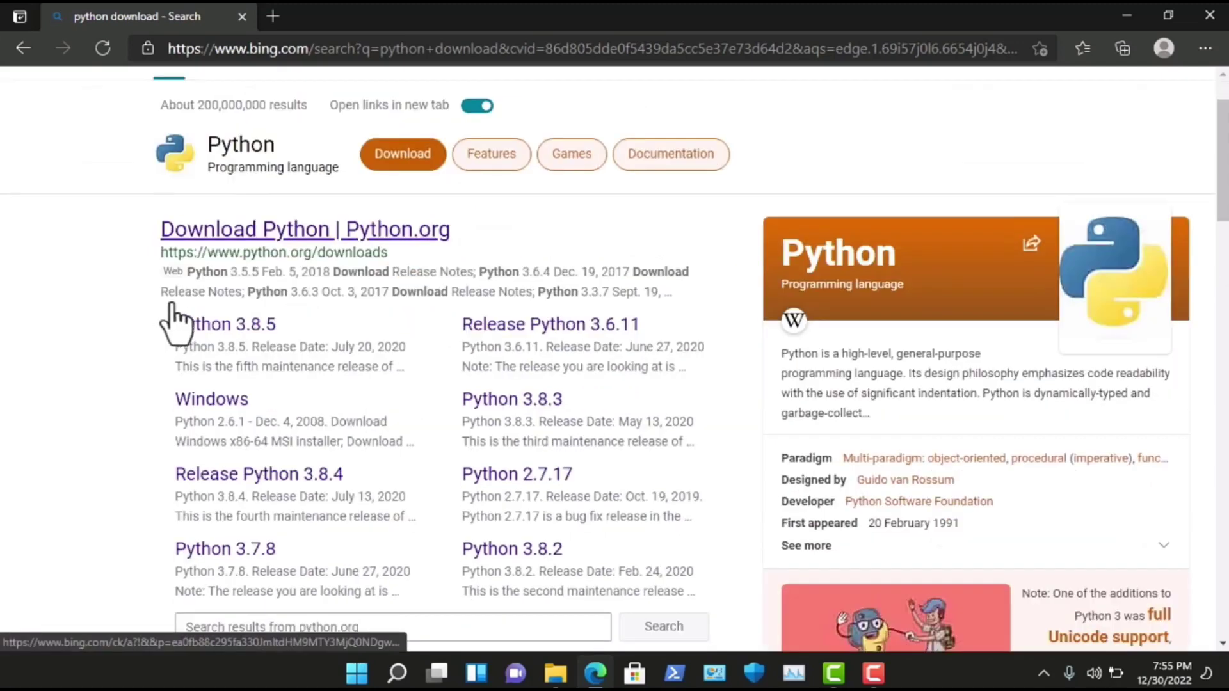
click(271, 236)
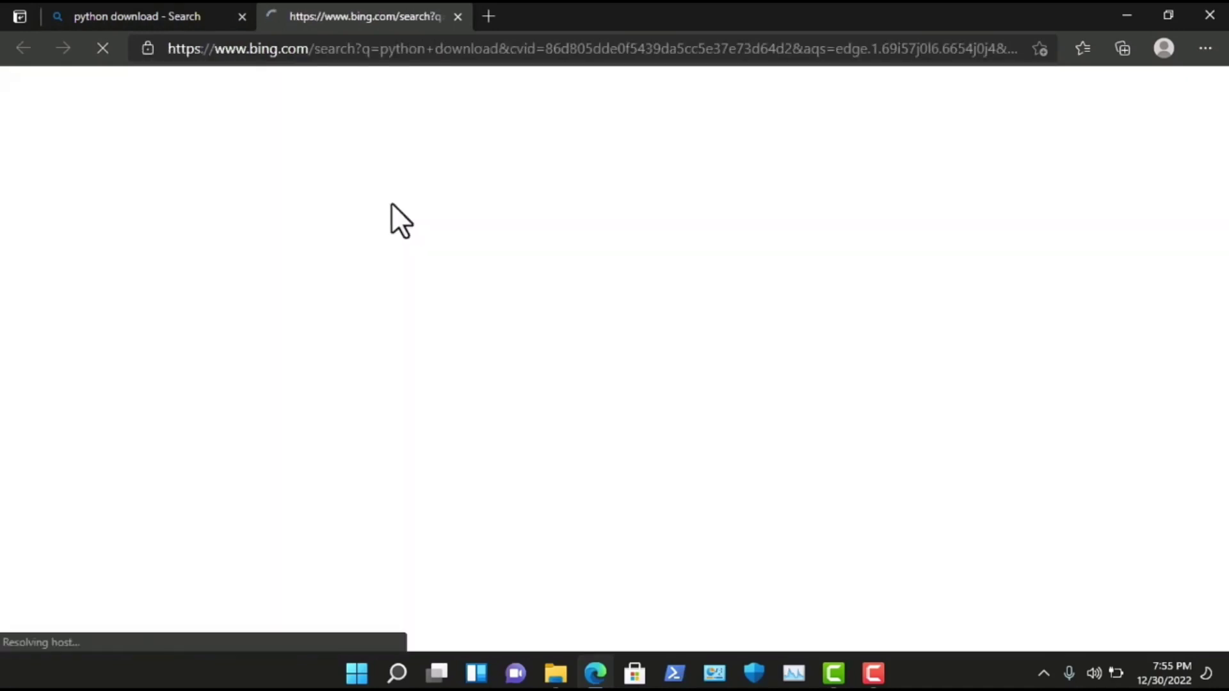
- Download the Python 3.11.1 installer for Windows from the Python.org downloads page
scroll(337, 365, down, 1)
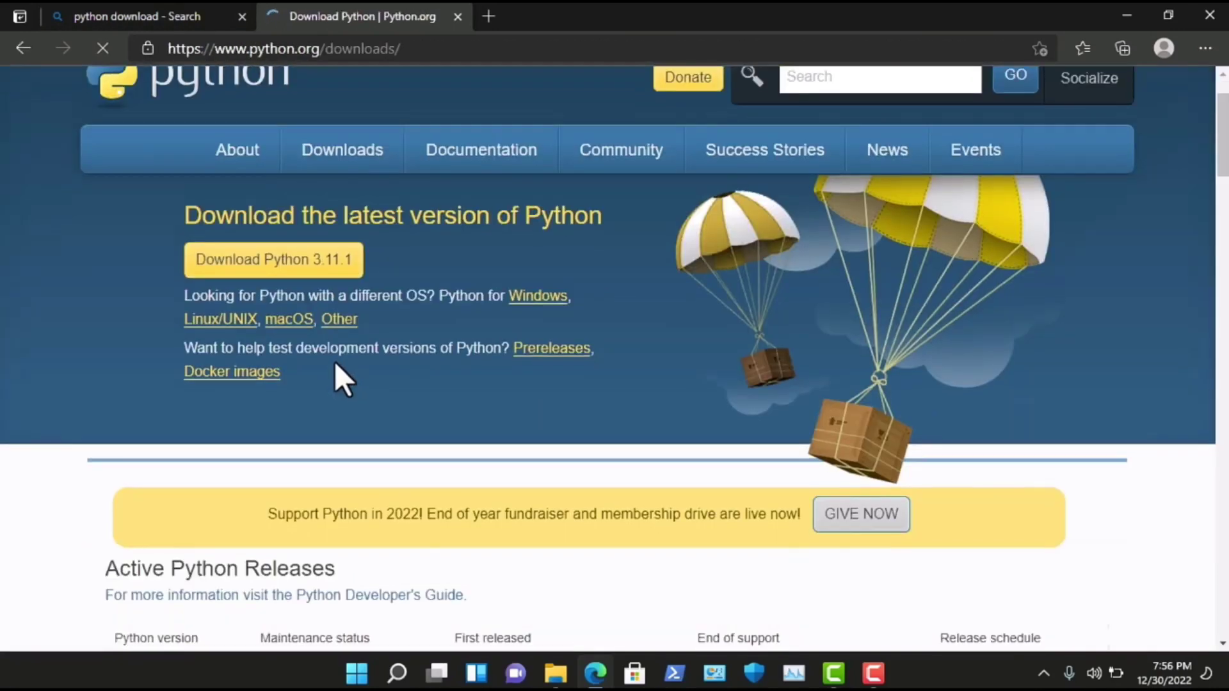
scroll(335, 363, down, 1)
scroll(334, 375, down, 1)
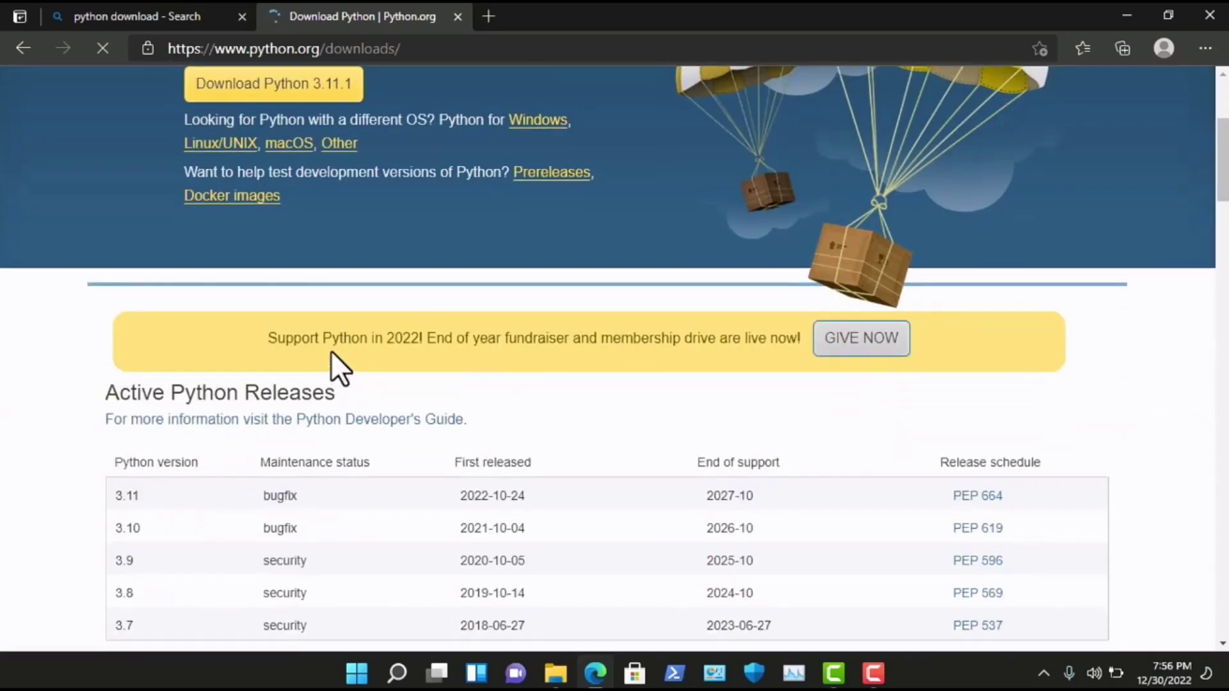
scroll(336, 383, down, 1)
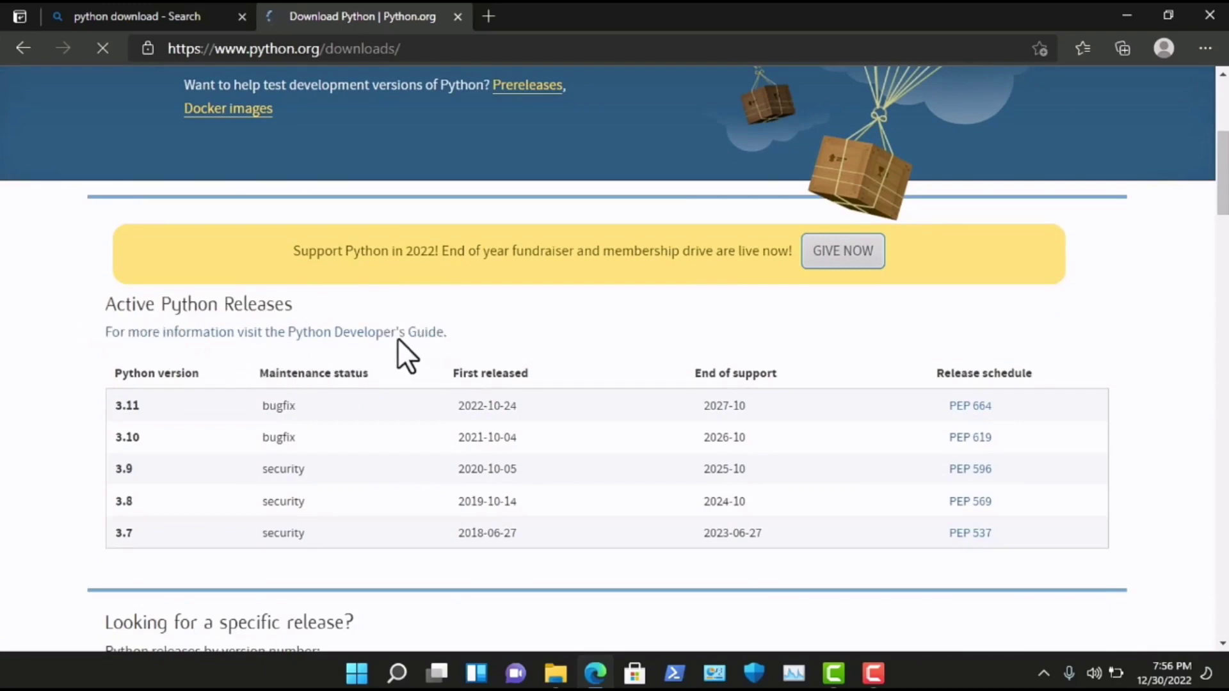
scroll(155, 336, up, 5)
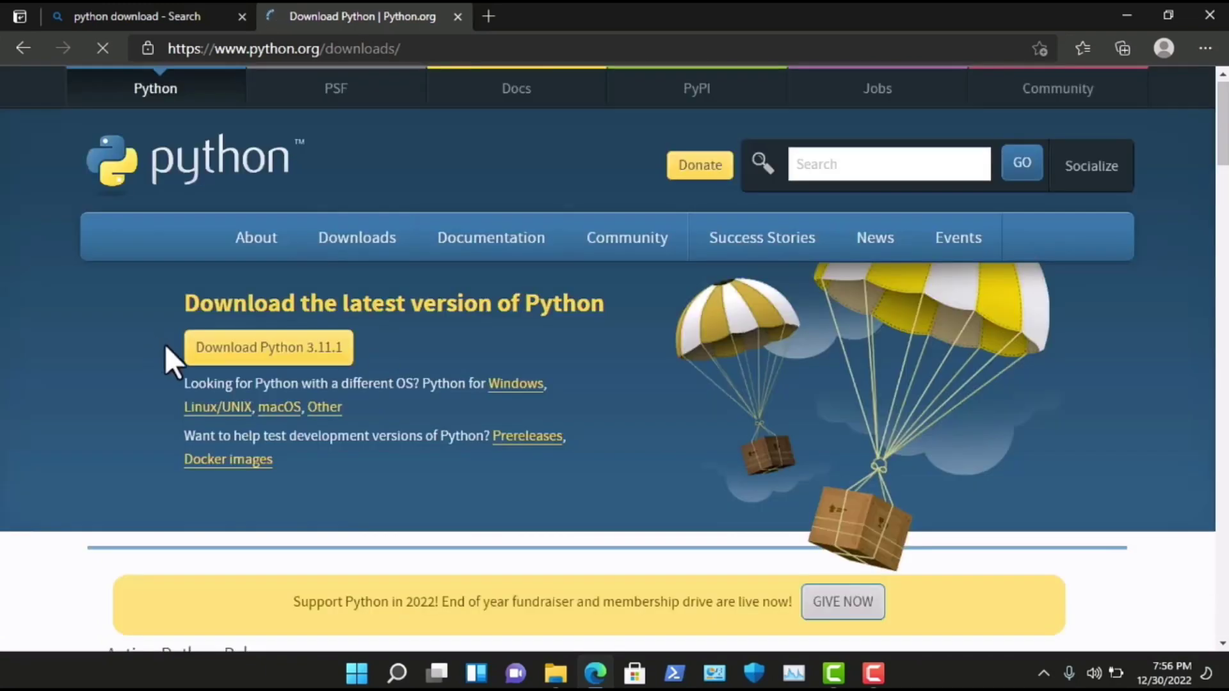
scroll(192, 371, down, 1)
scroll(193, 371, down, 1)
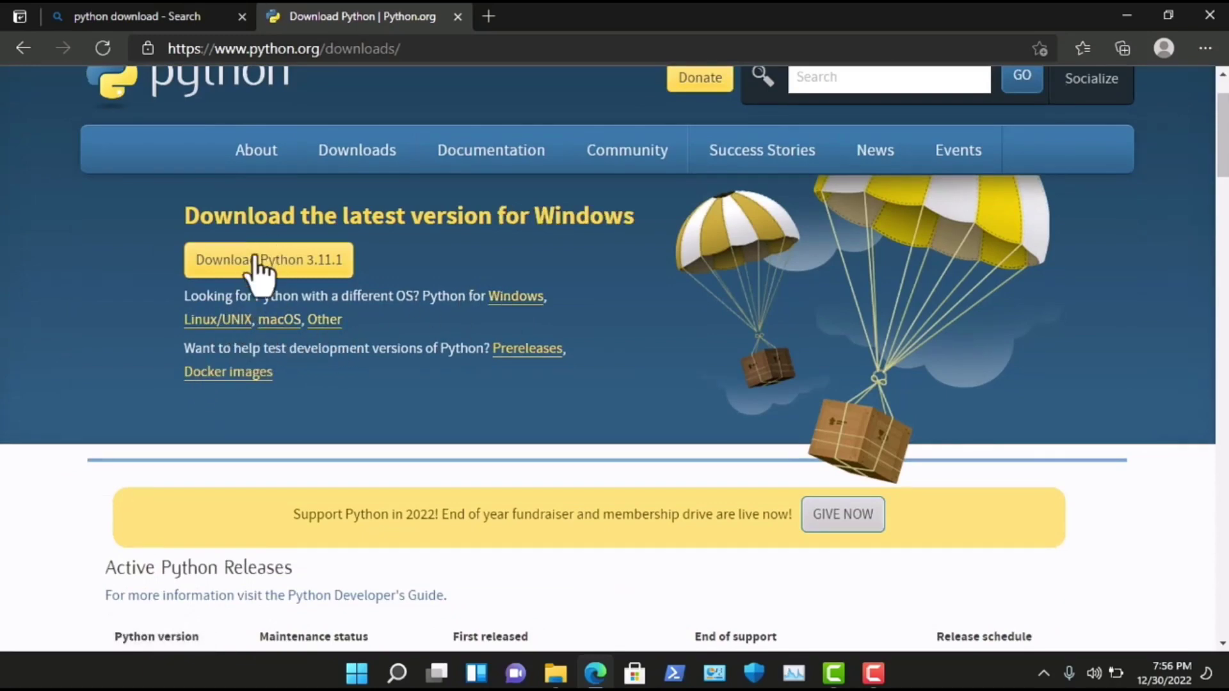
click(296, 262)
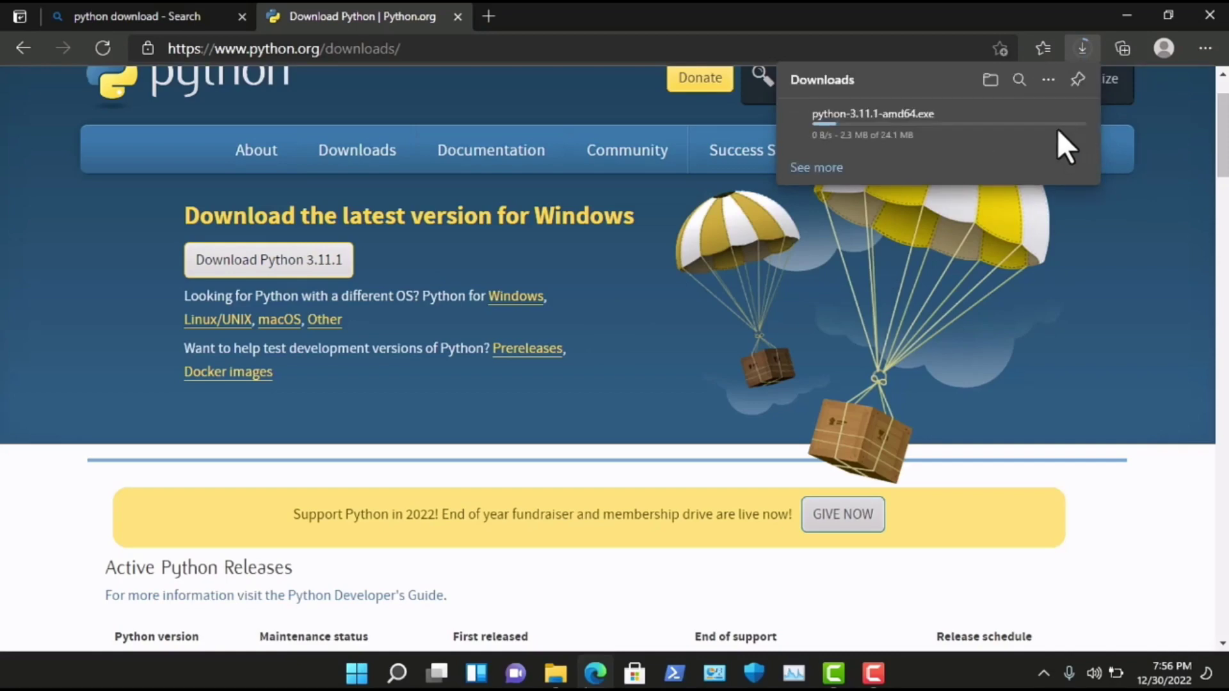
mouse_move(1056, 144)
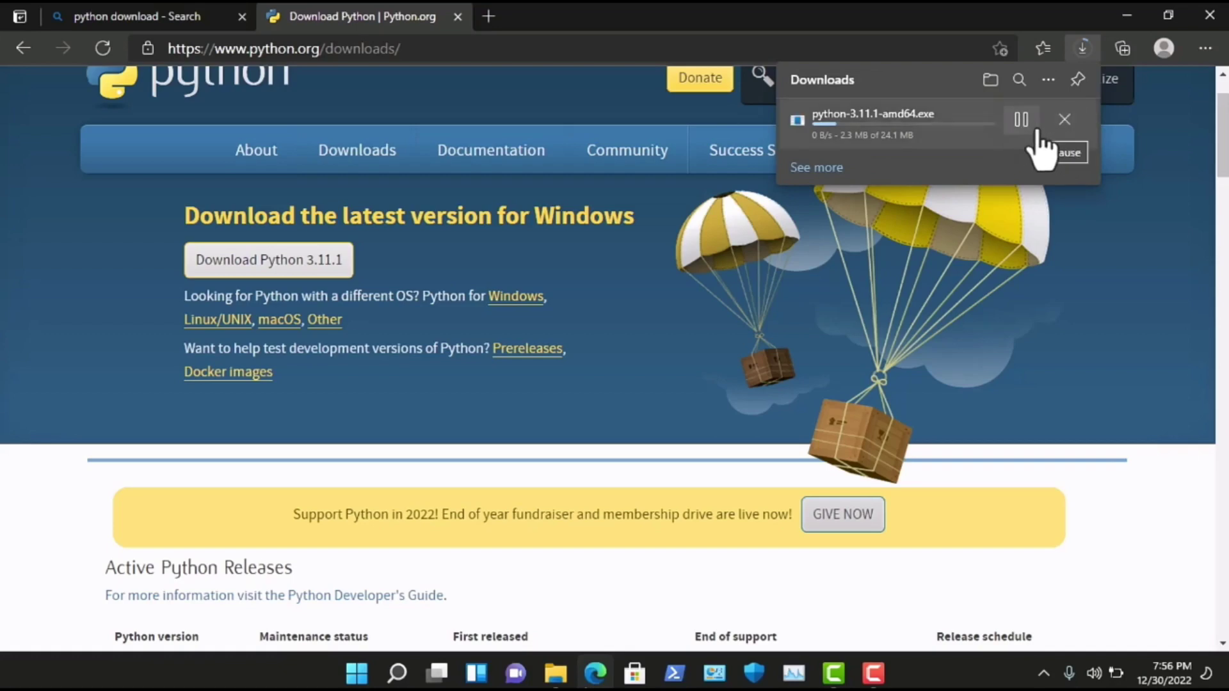
triple_click(627, 333)
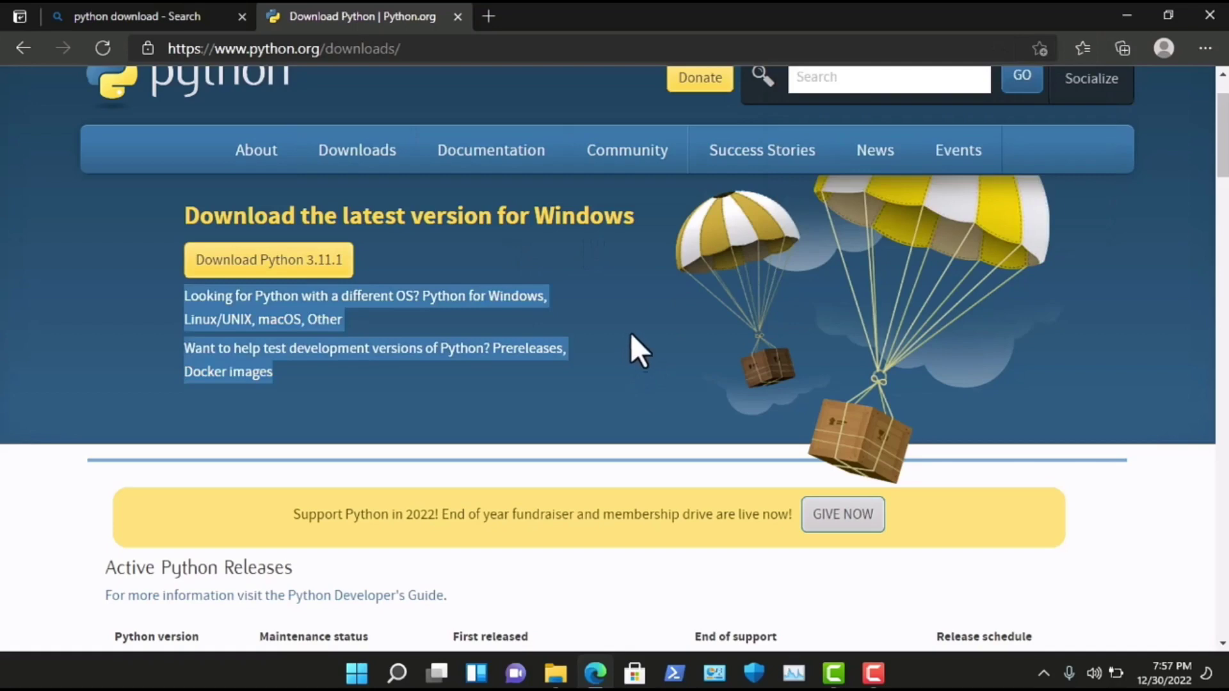
- Switch to File Explorer and launch the python-3.11.1-amd64 installer from the Downloads folder
click(556, 673)
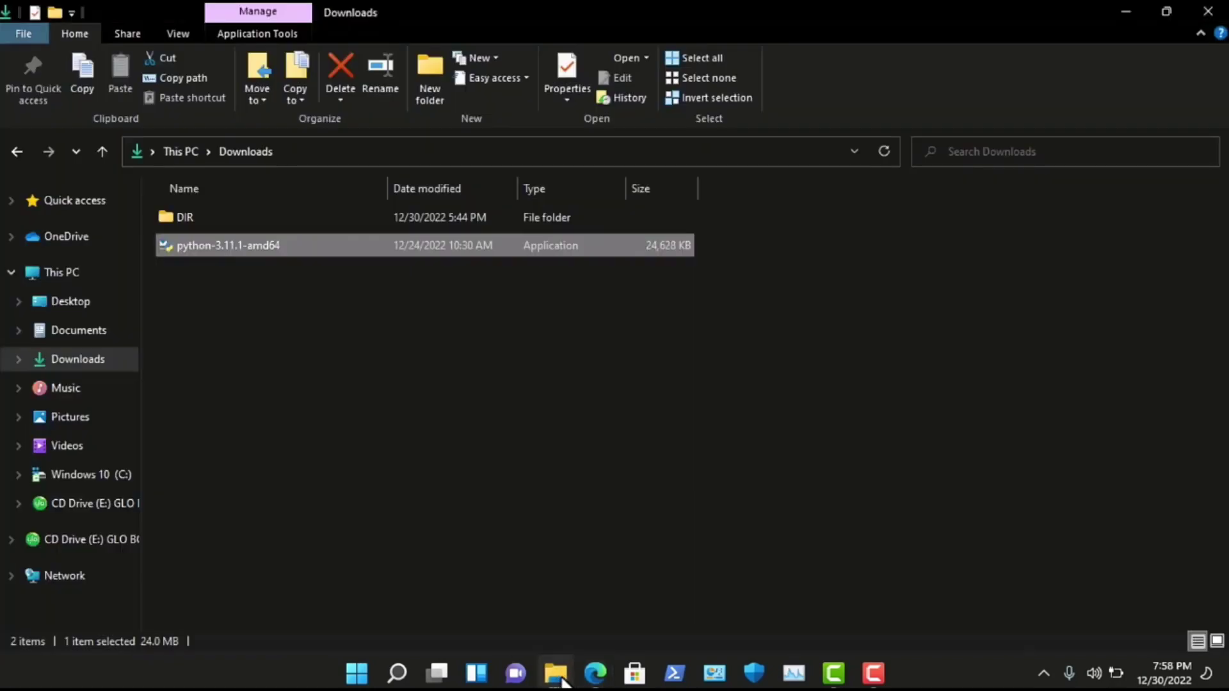
click(464, 334)
click(416, 245)
double_click(416, 246)
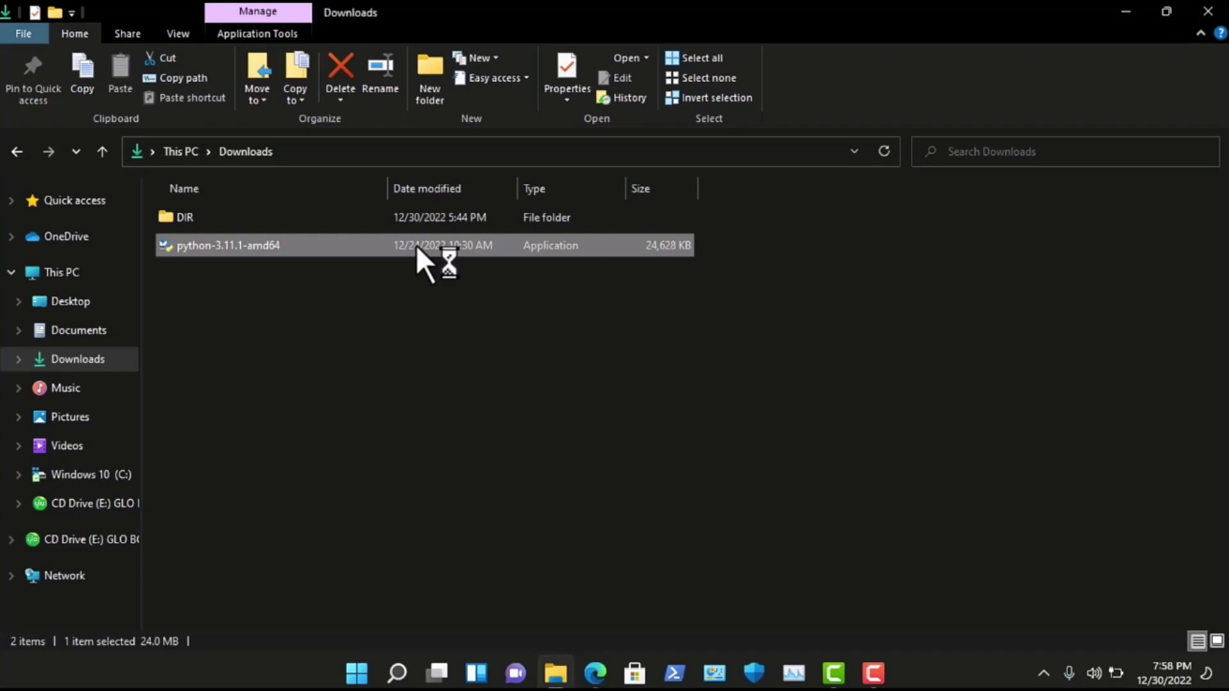
right_click(416, 245)
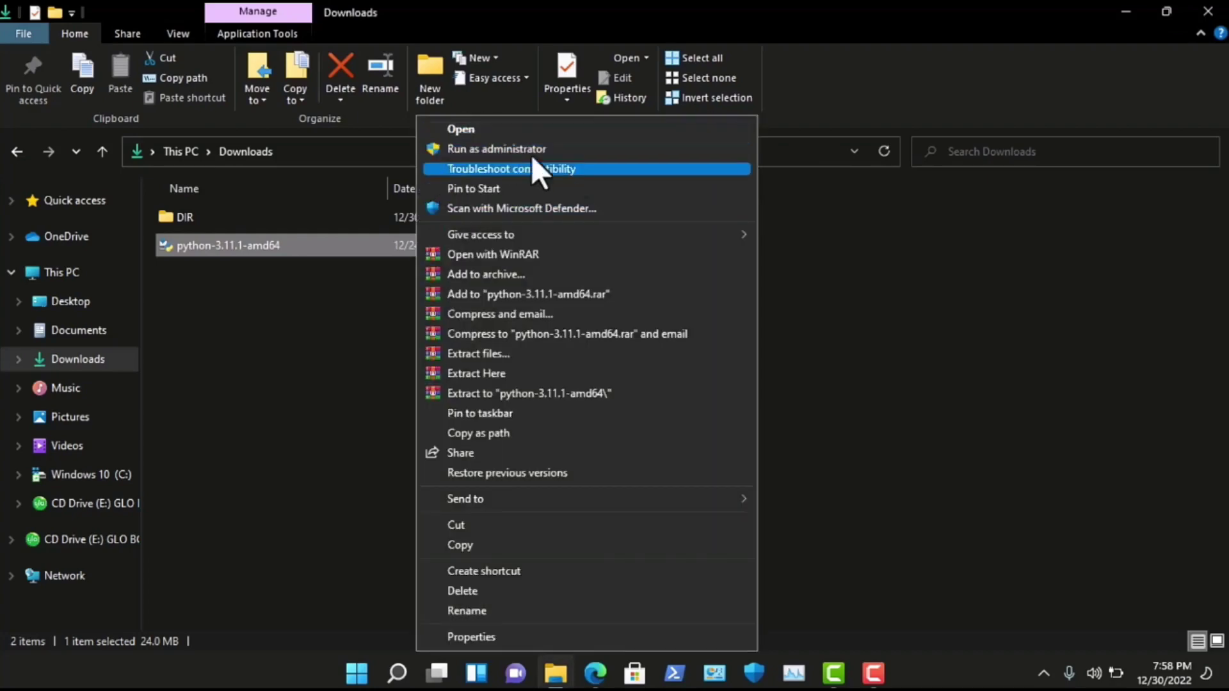
click(884, 305)
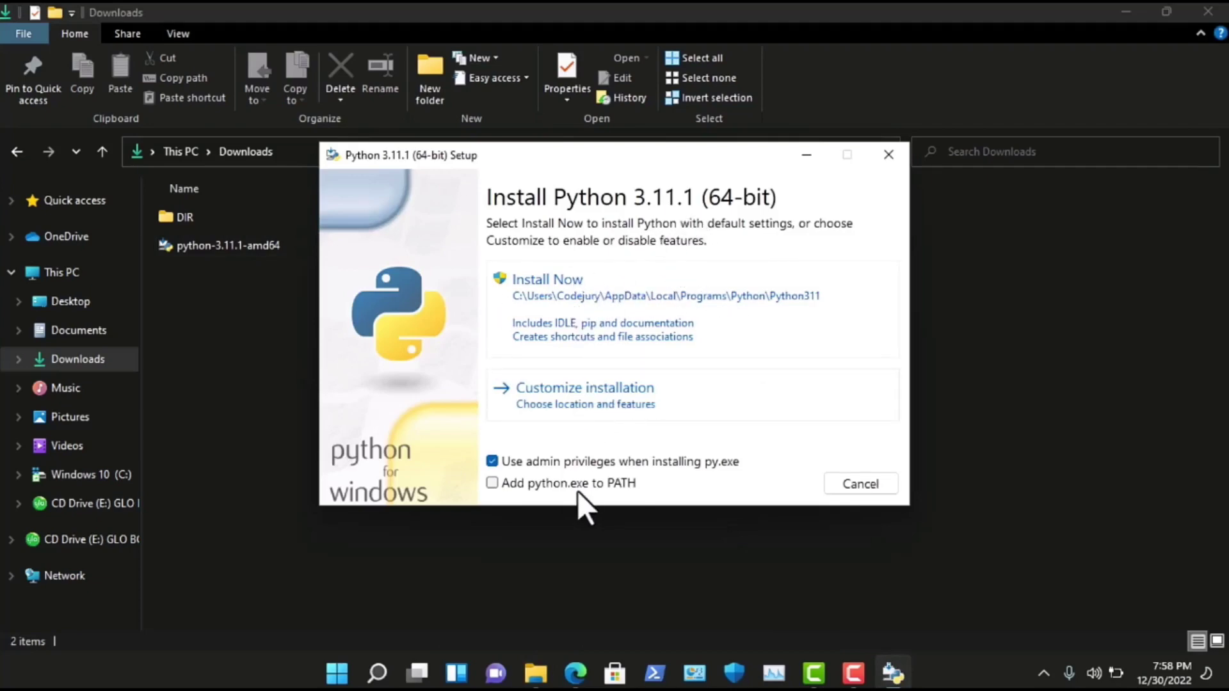
- Enable adding python.exe to PATH, check the customization's optional features, and install Python 3.11.1 with the default settings
click(555, 480)
click(614, 393)
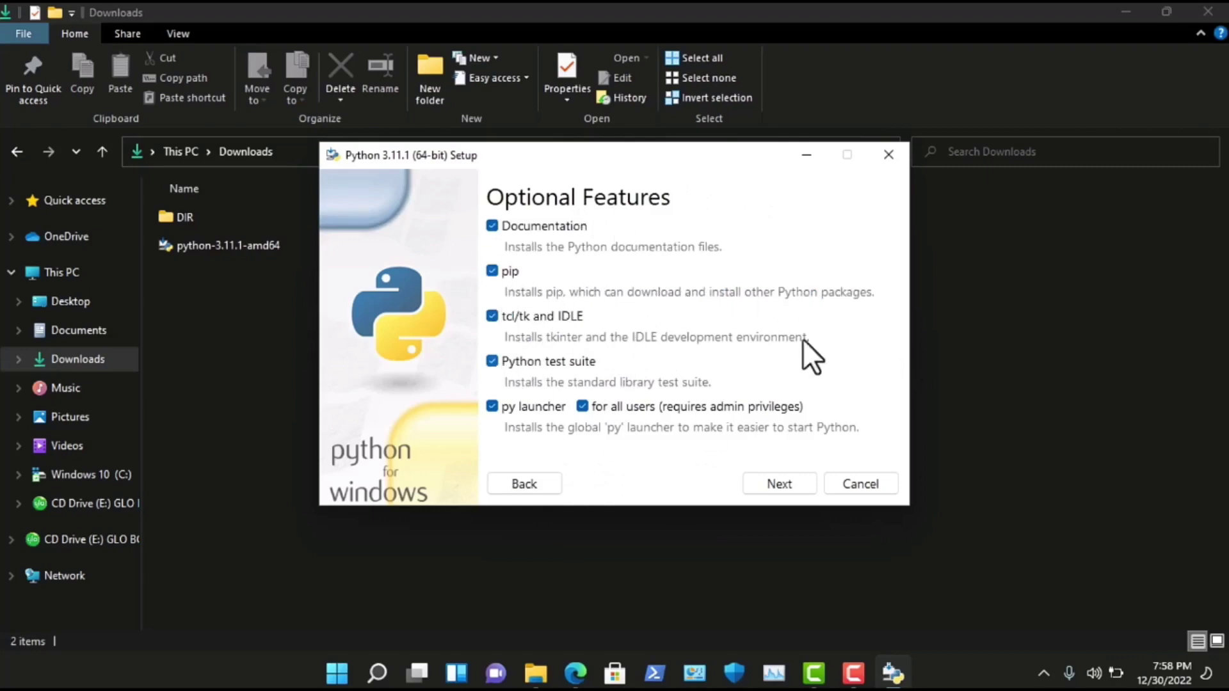
click(525, 476)
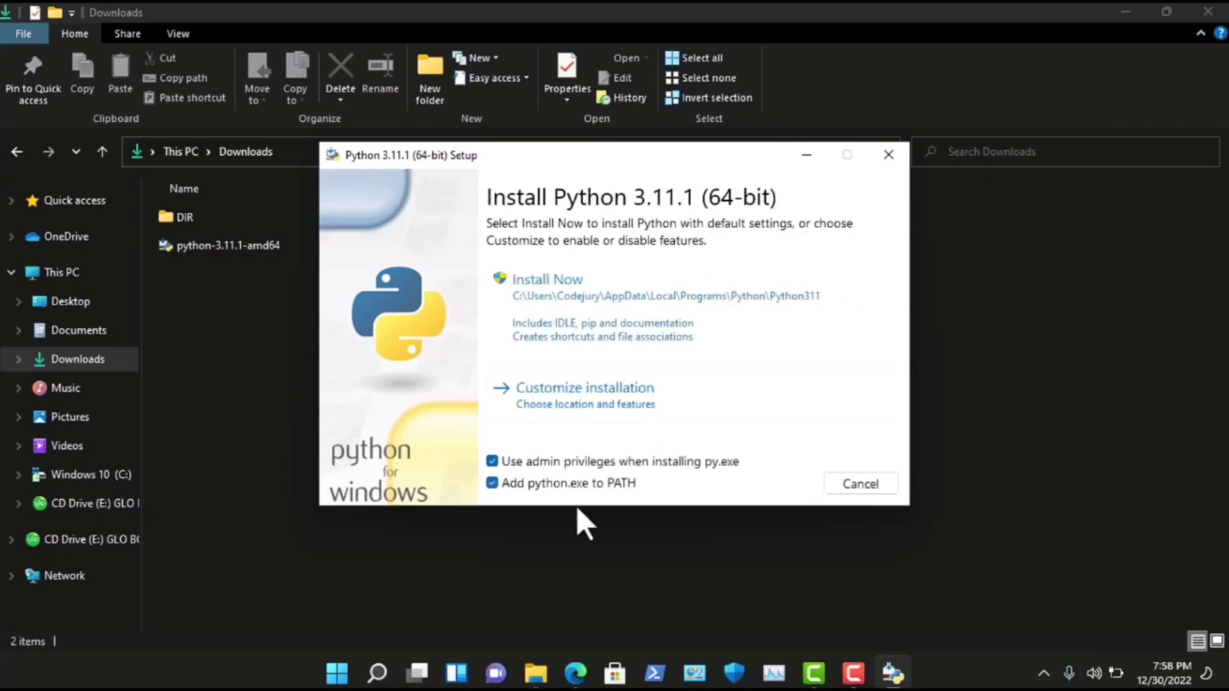
click(553, 277)
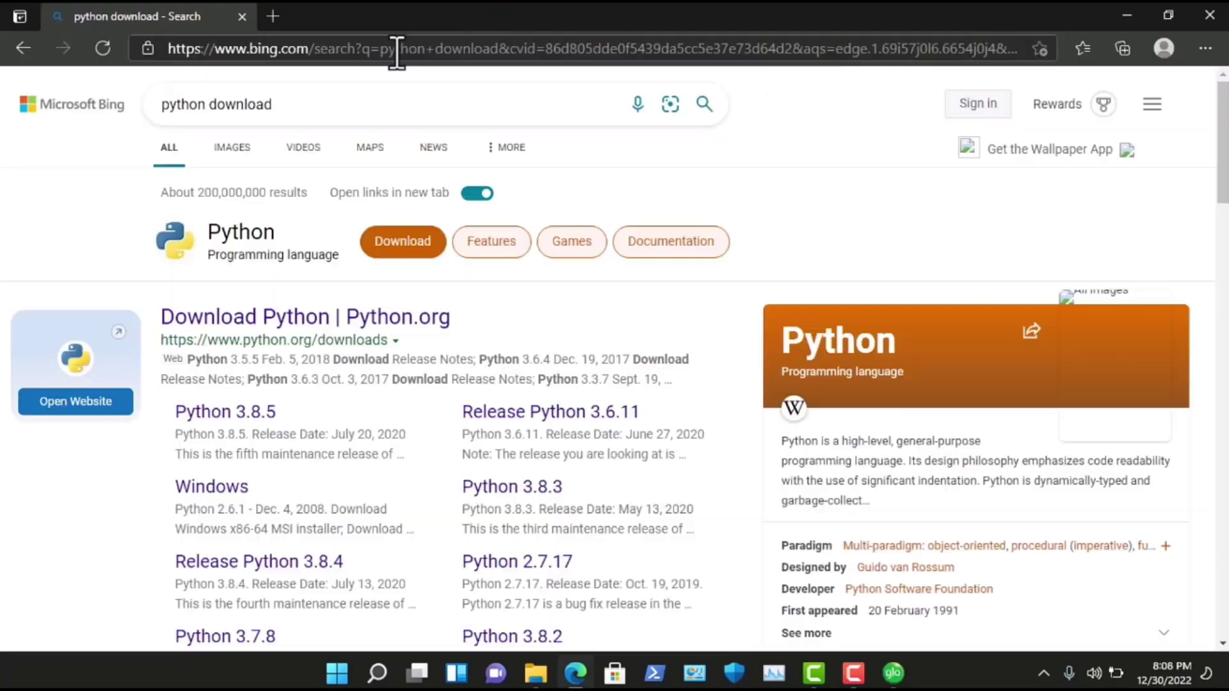
- In the Edge browser, search the web for "pycharm exe download"
click(397, 50)
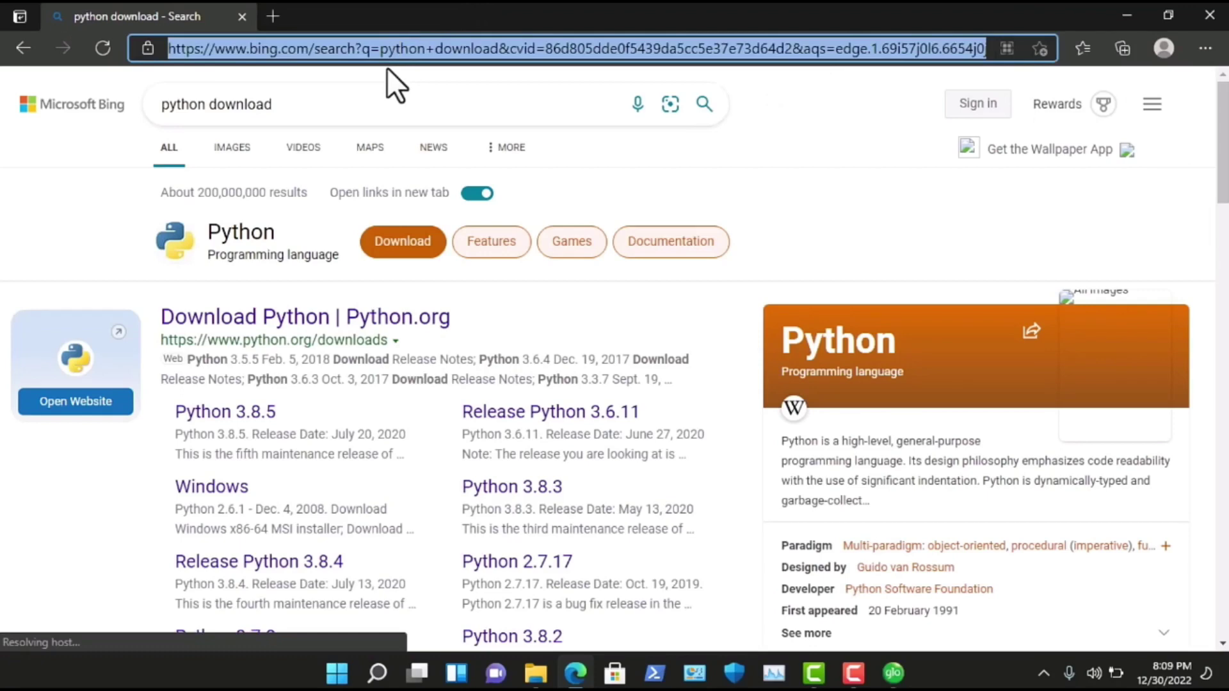
text(Pych)
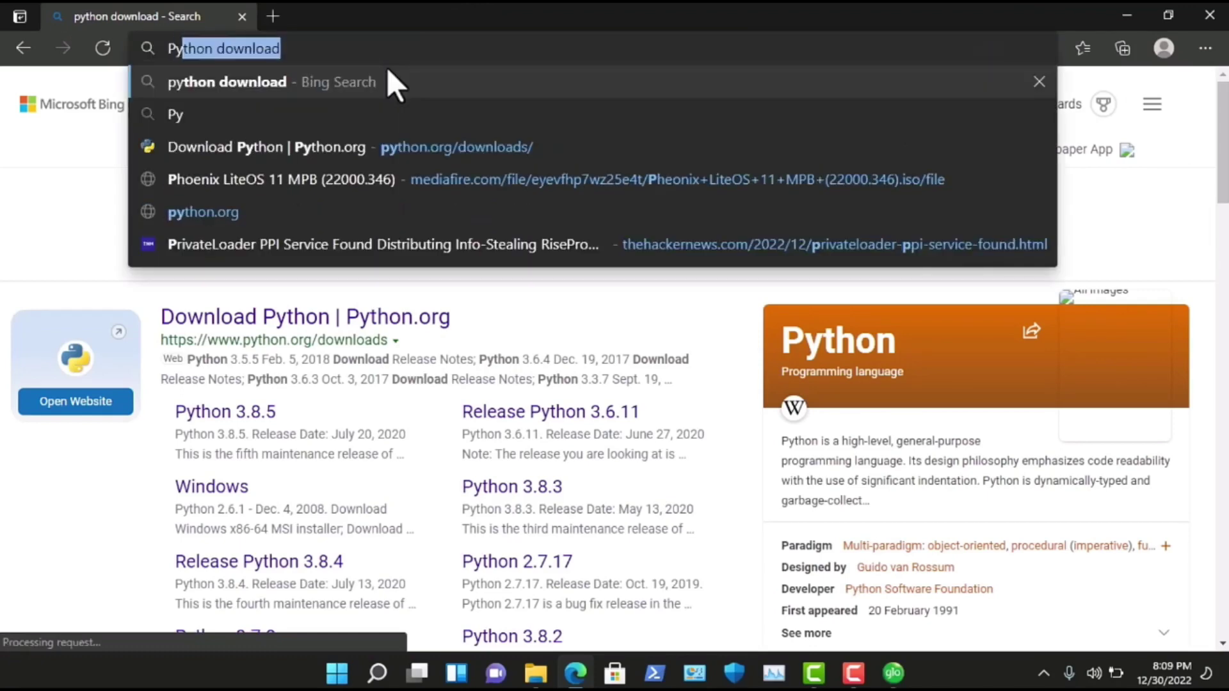
text(a)
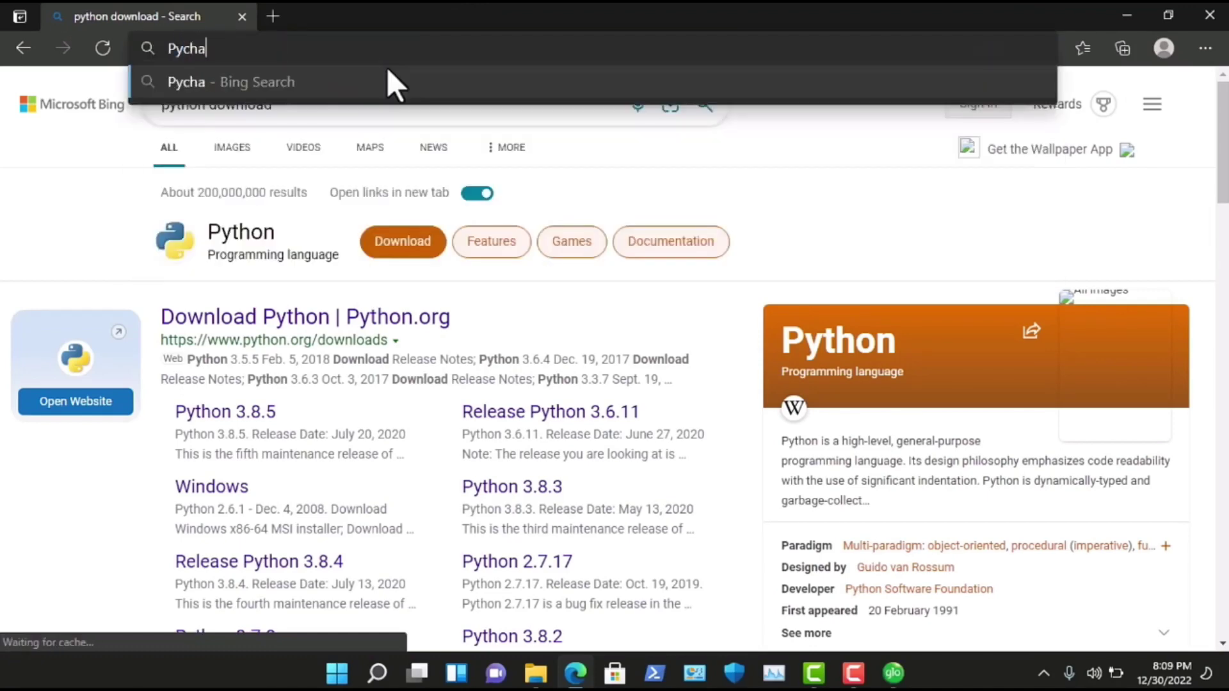
text(rm )
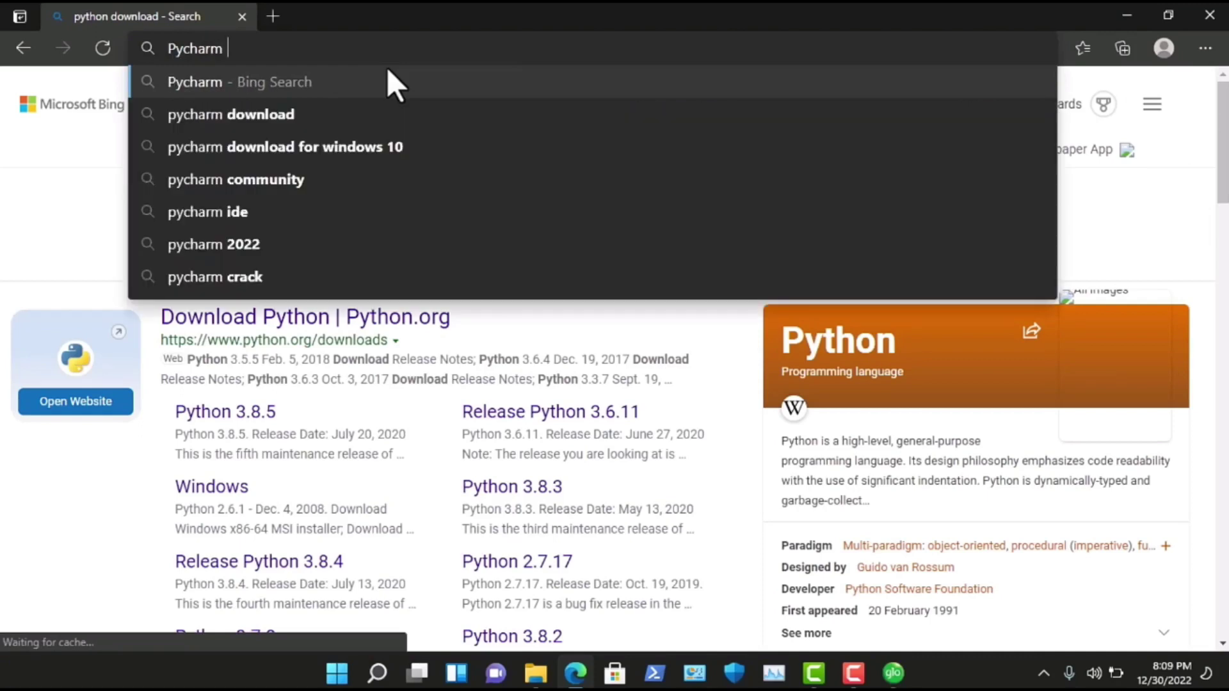
text(exe do)
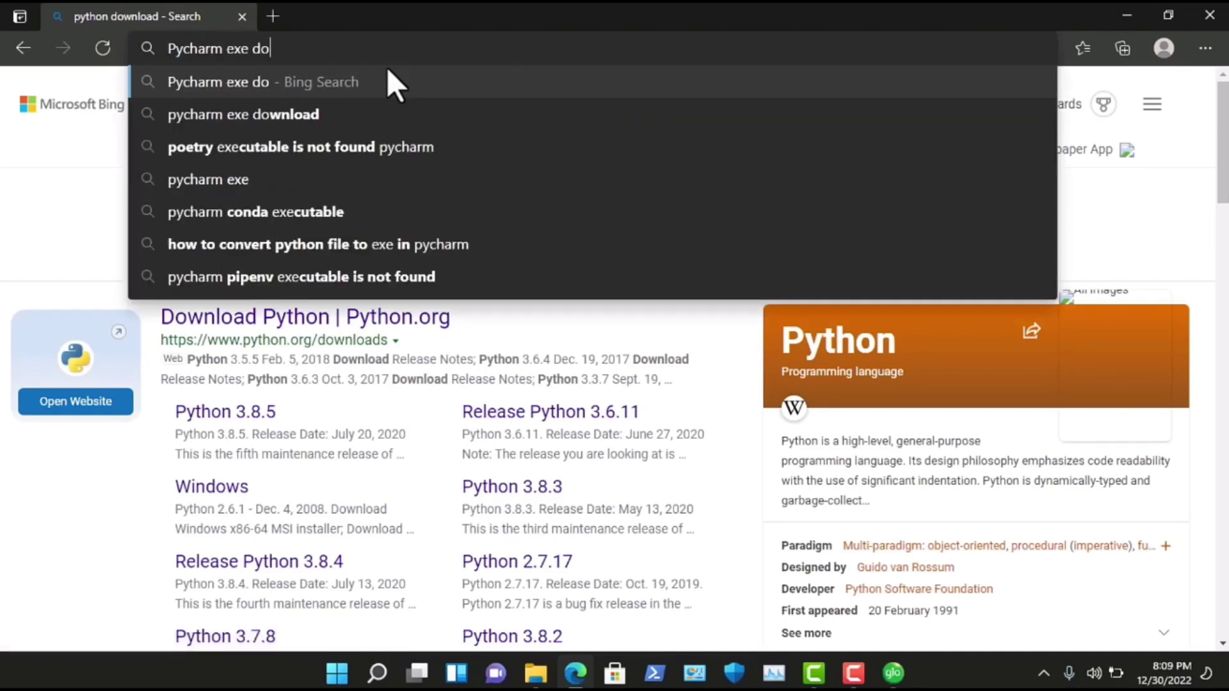
click(332, 105)
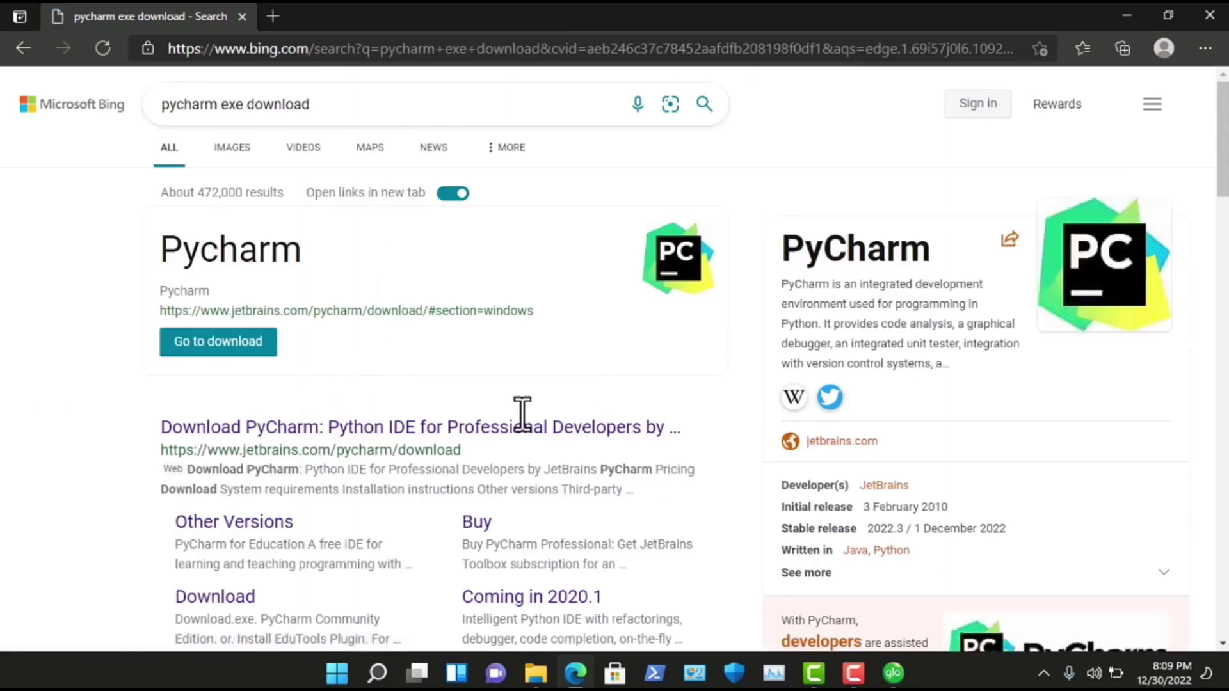
- Open the JetBrains PyCharm download page and compare the Professional and Community editions for Windows
click(260, 430)
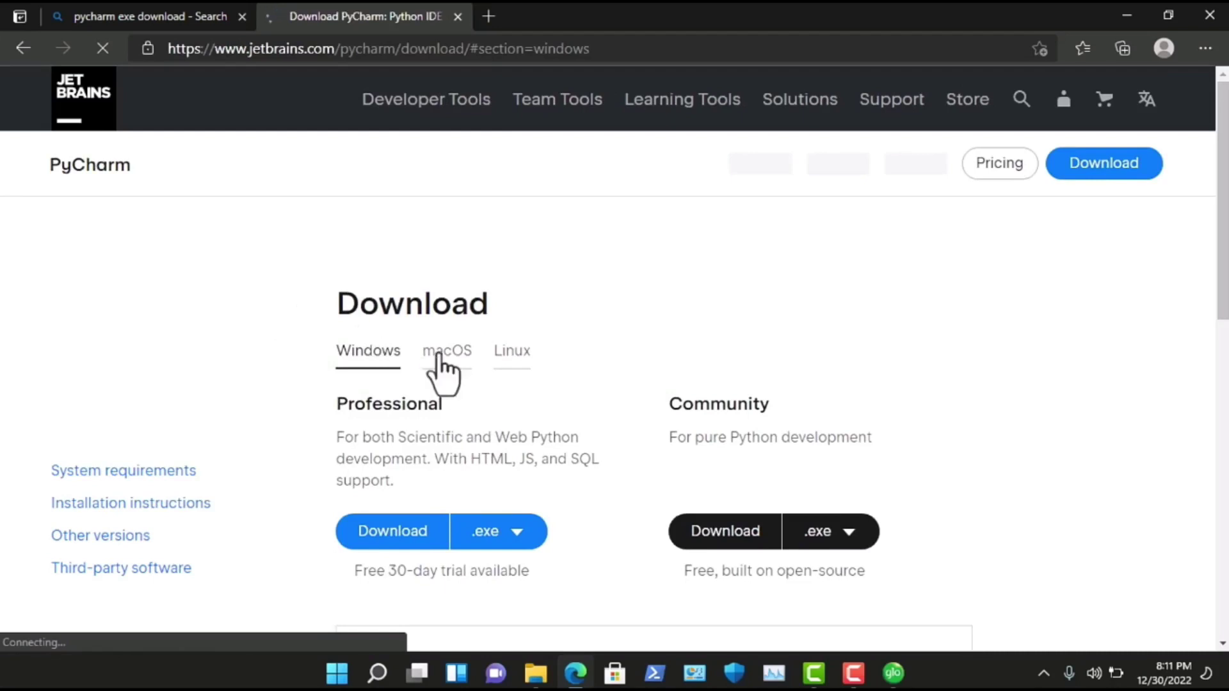
scroll(439, 355, down, 1)
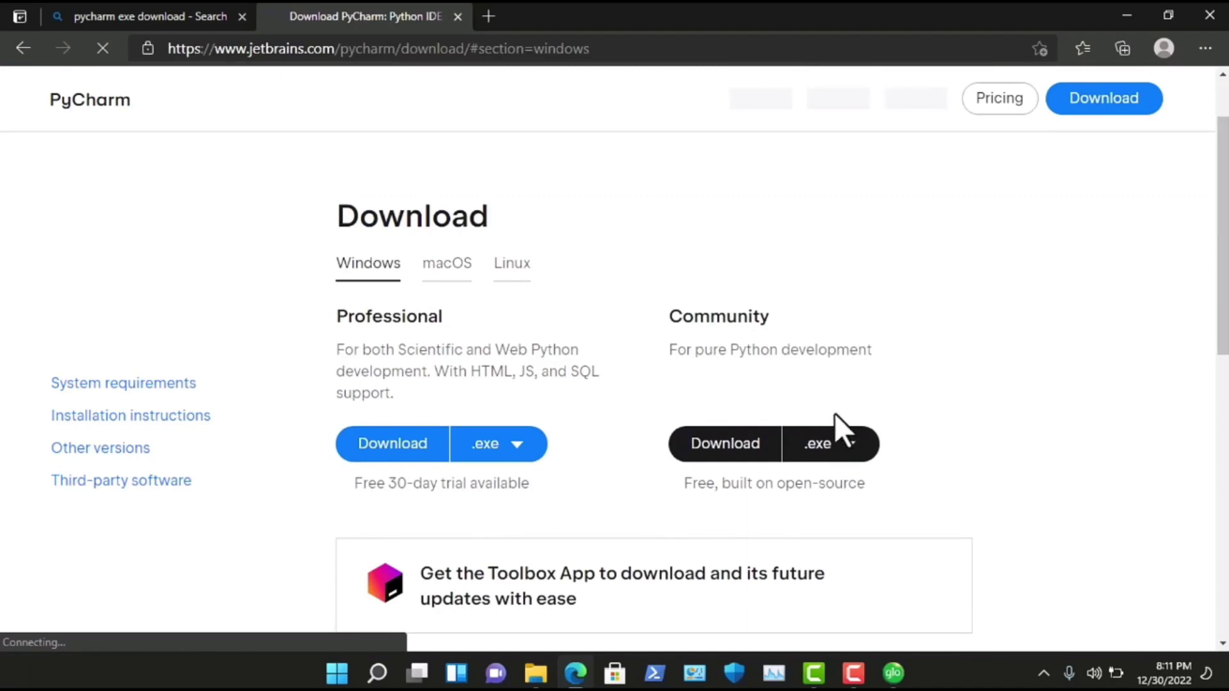
scroll(833, 412, down, 1)
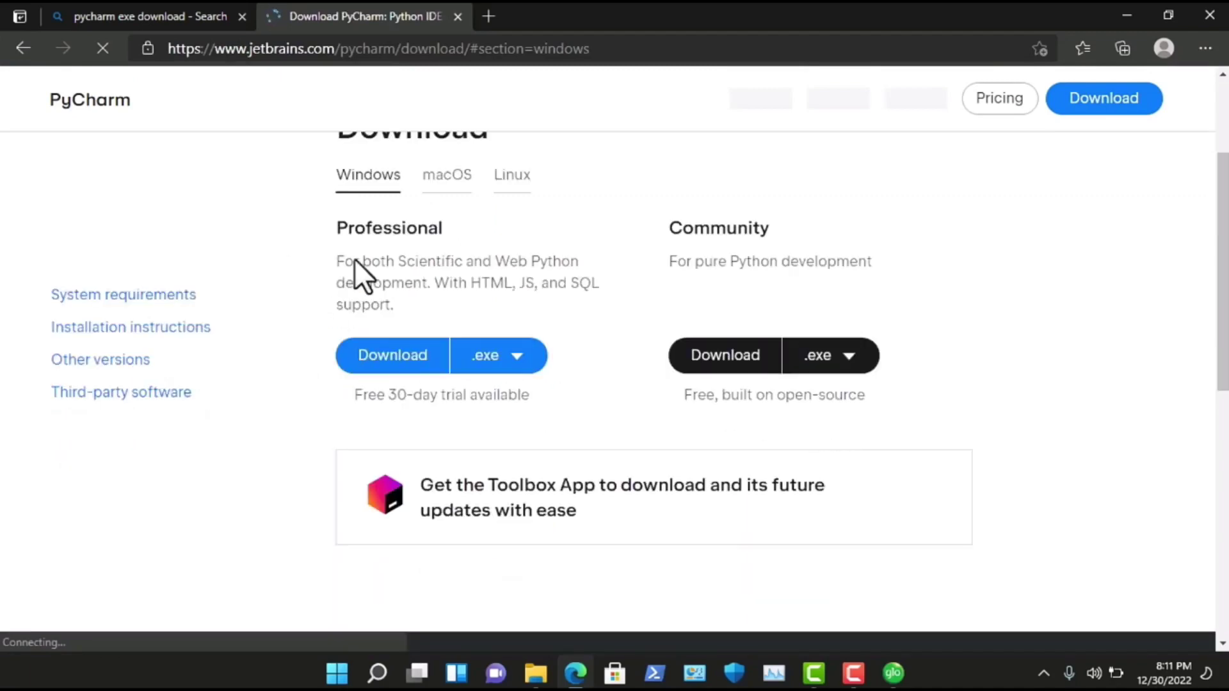
scroll(397, 272, up, 1)
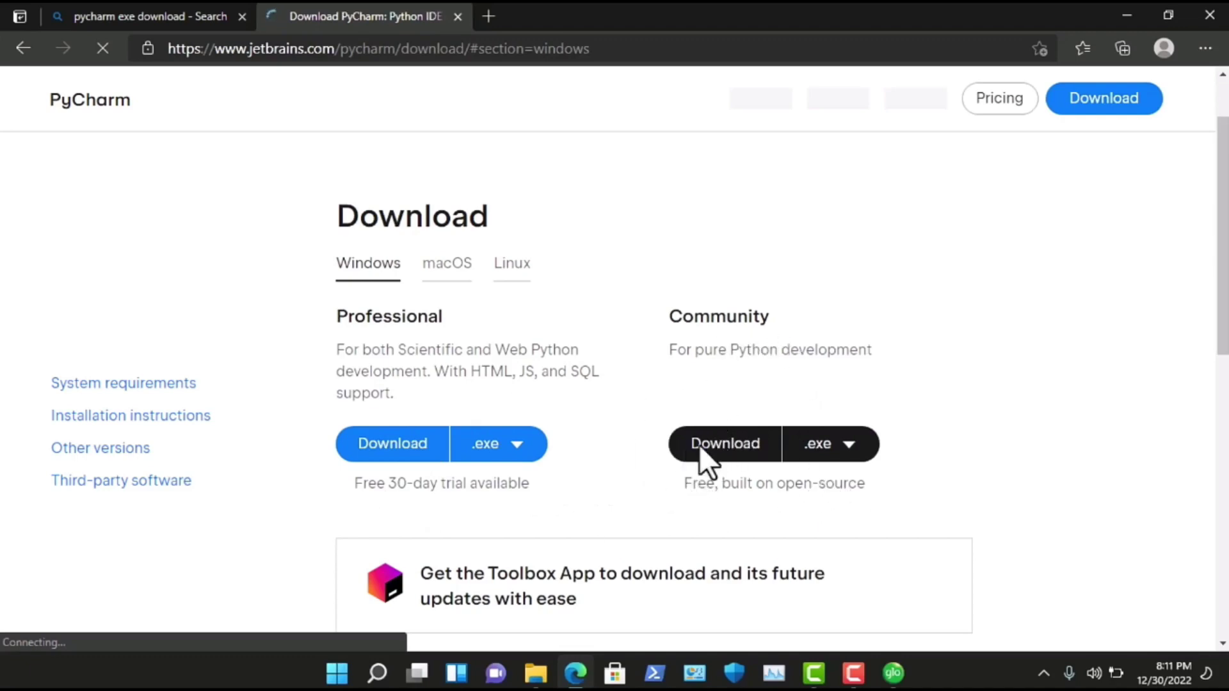
scroll(815, 480, down, 3)
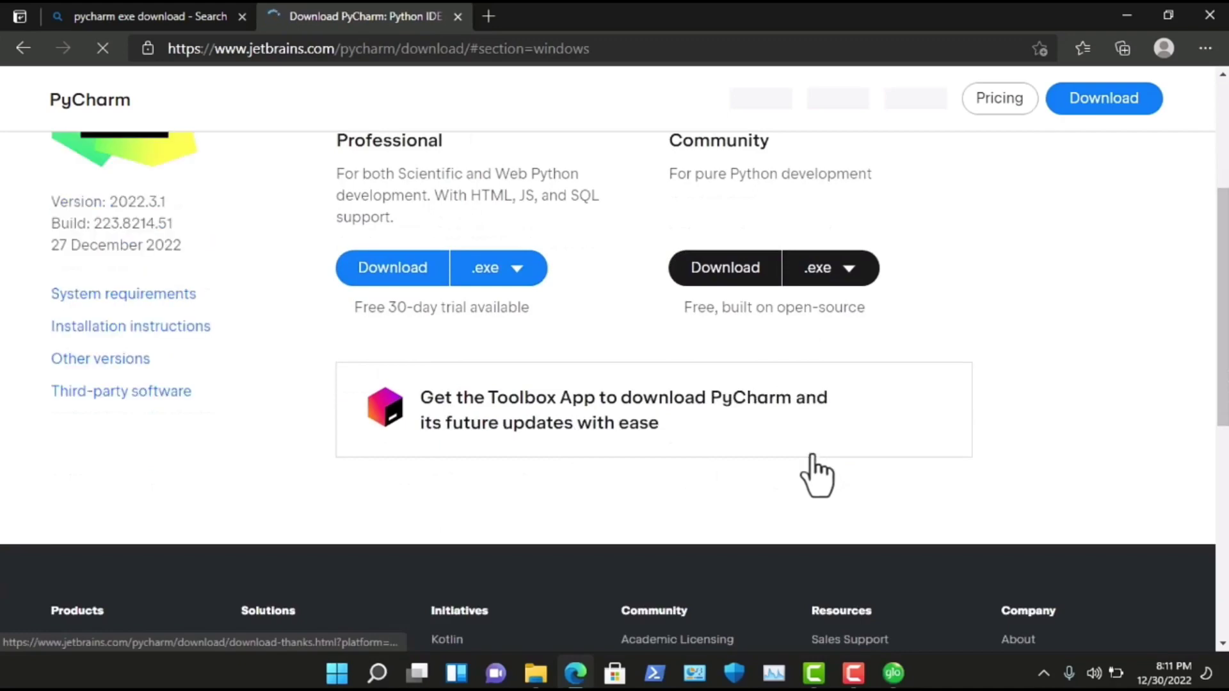
scroll(812, 456, up, 4)
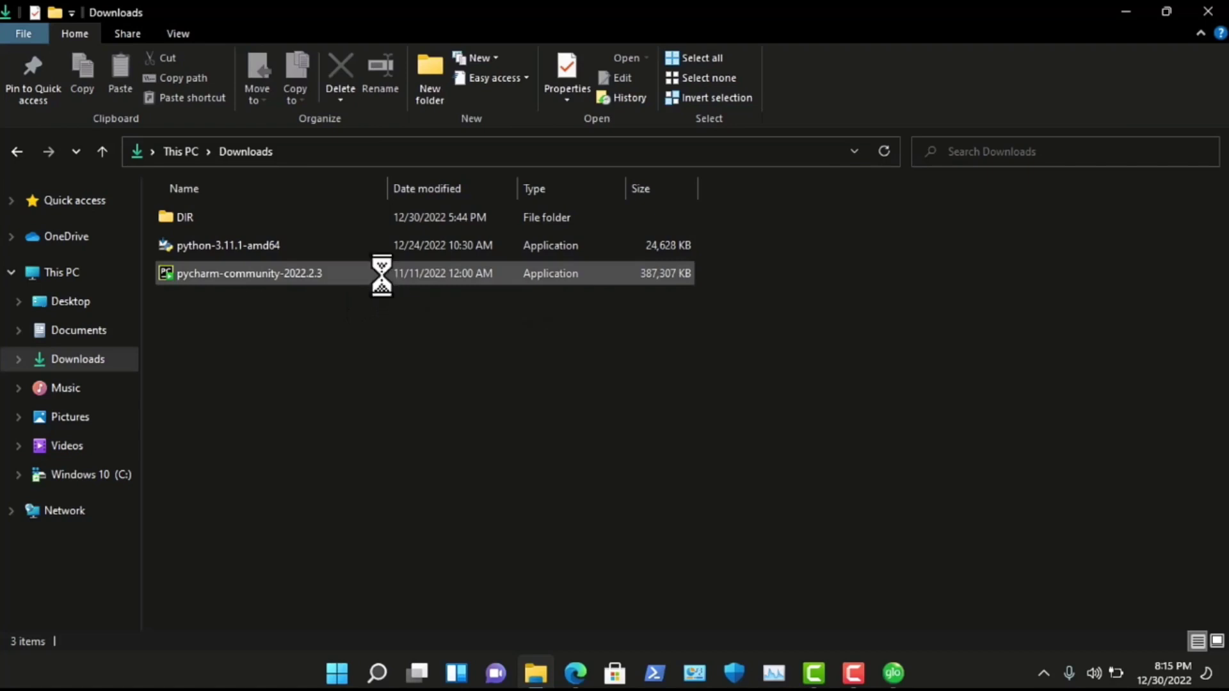
- In File Explorer, launch the pycharm-community-2022.2.3 installer from the Downloads folder
right_click(381, 276)
click(330, 274)
right_click(329, 270)
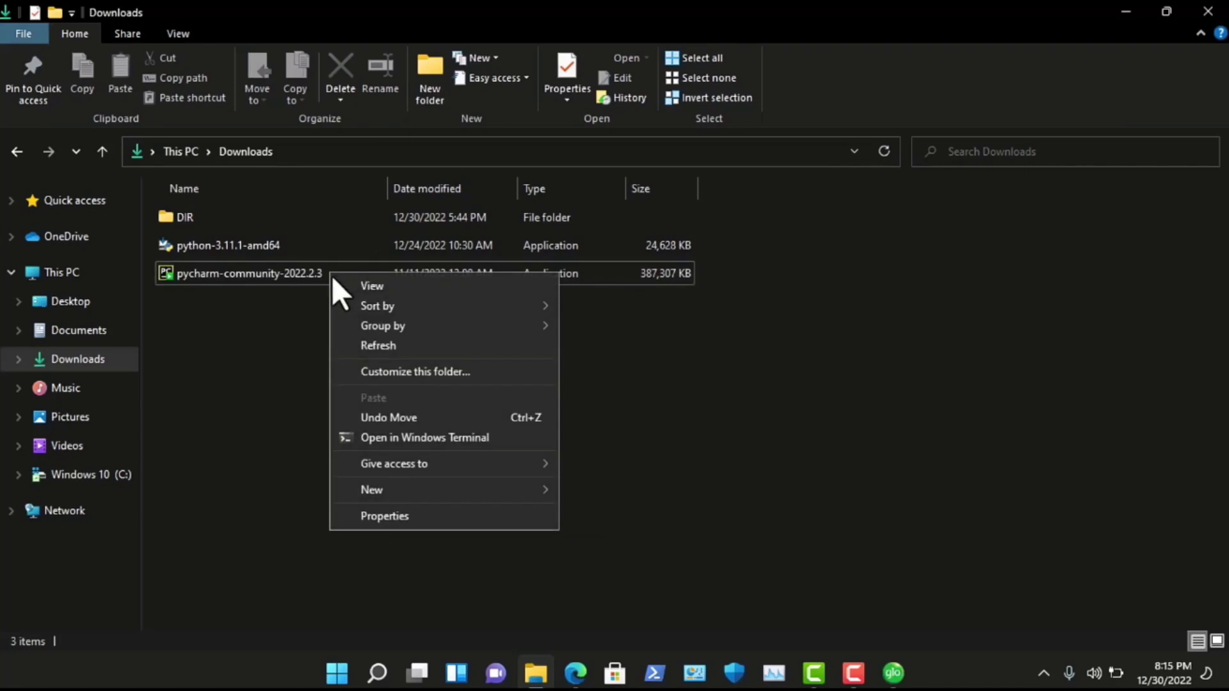
click(305, 275)
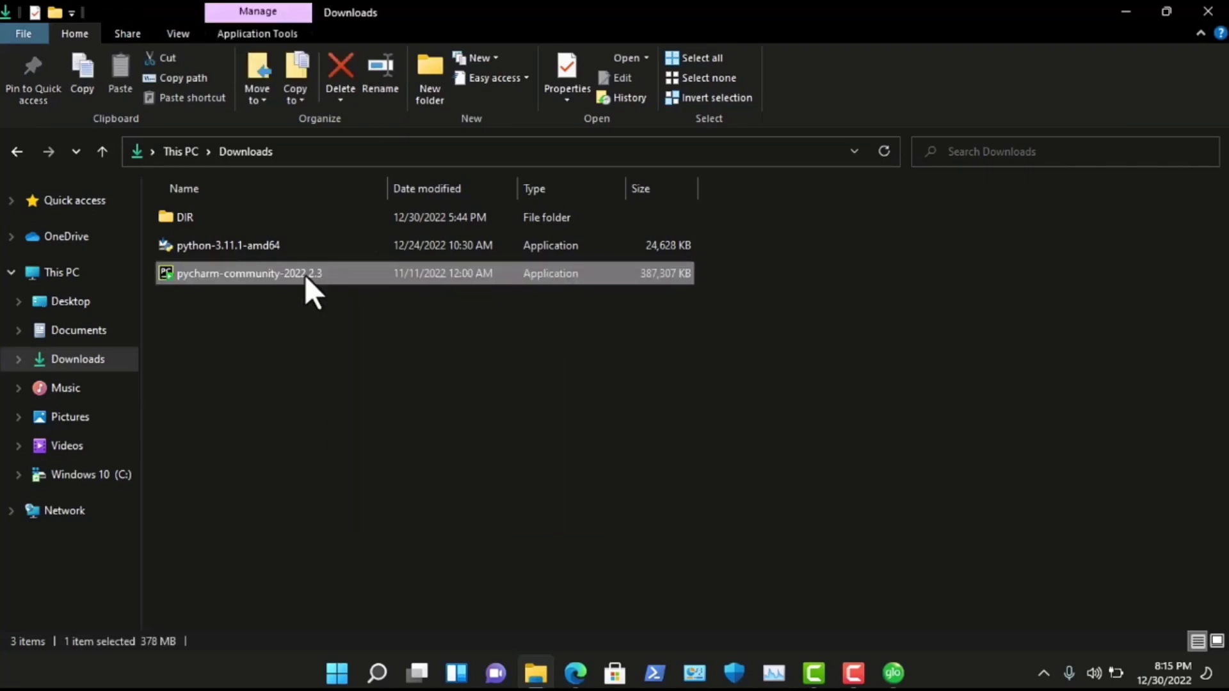
double_click(305, 275)
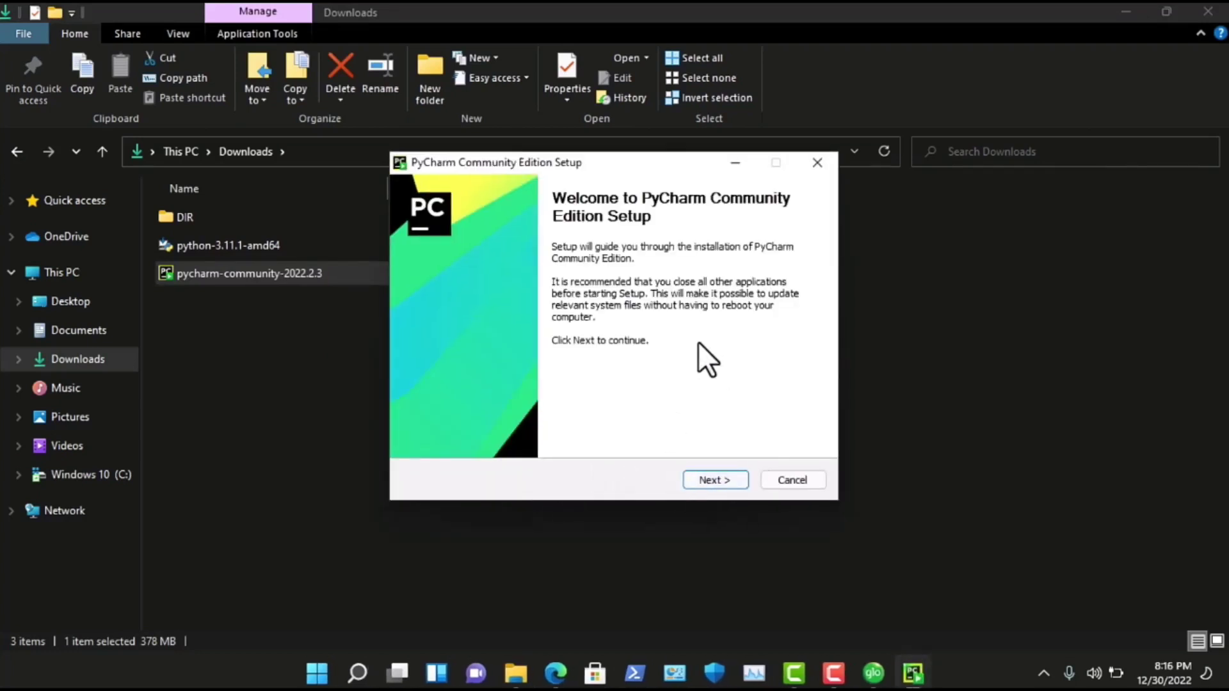
- Install PyCharm Community in the default folder with the desktop shortcut, "Open Folder as Project", .py association, "bin" in PATH and JetBrains Start Menu folder
click(708, 481)
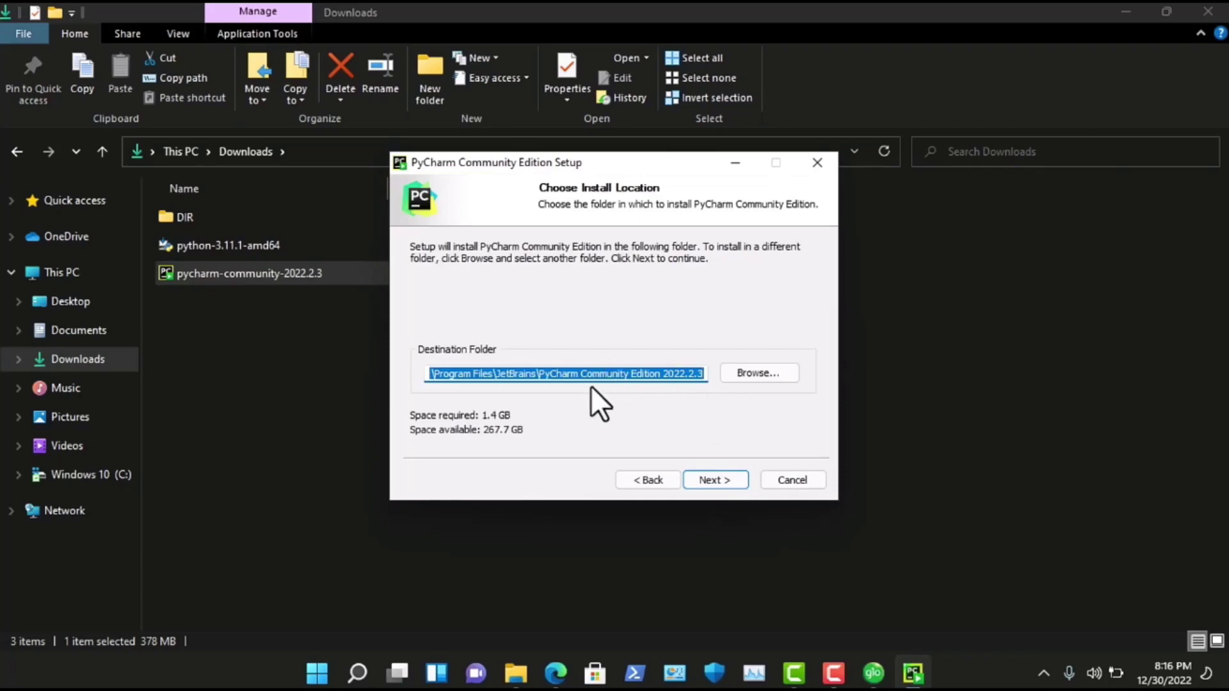
click(705, 480)
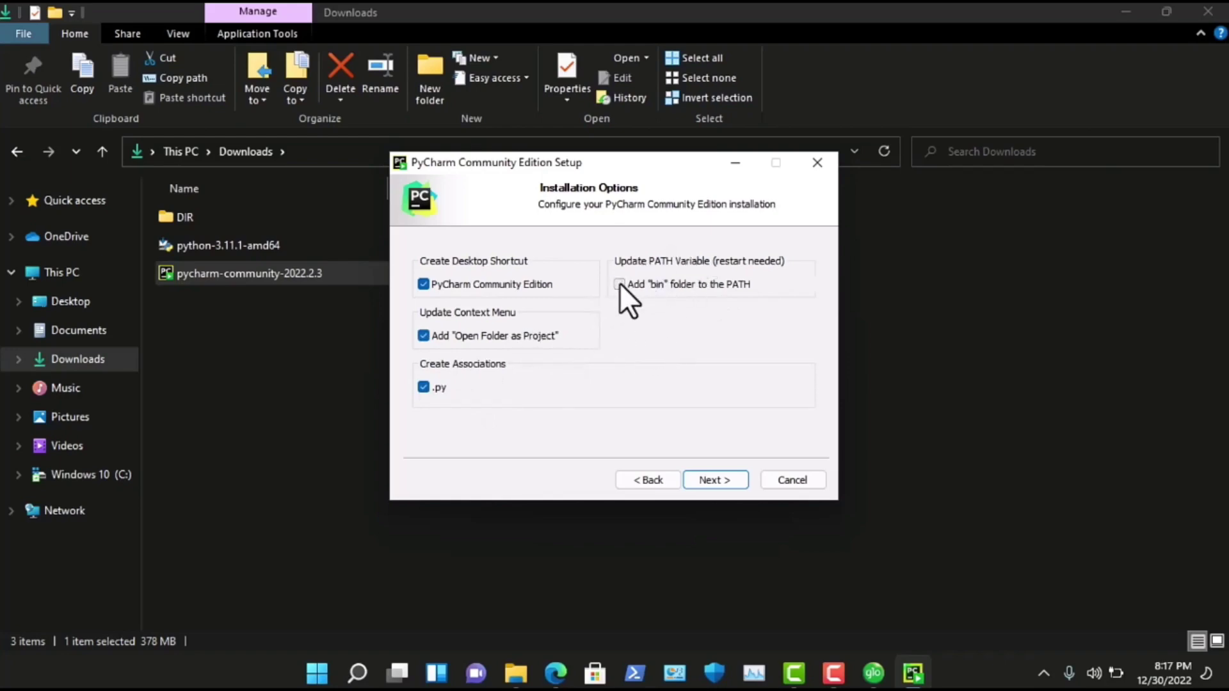
click(686, 284)
click(722, 479)
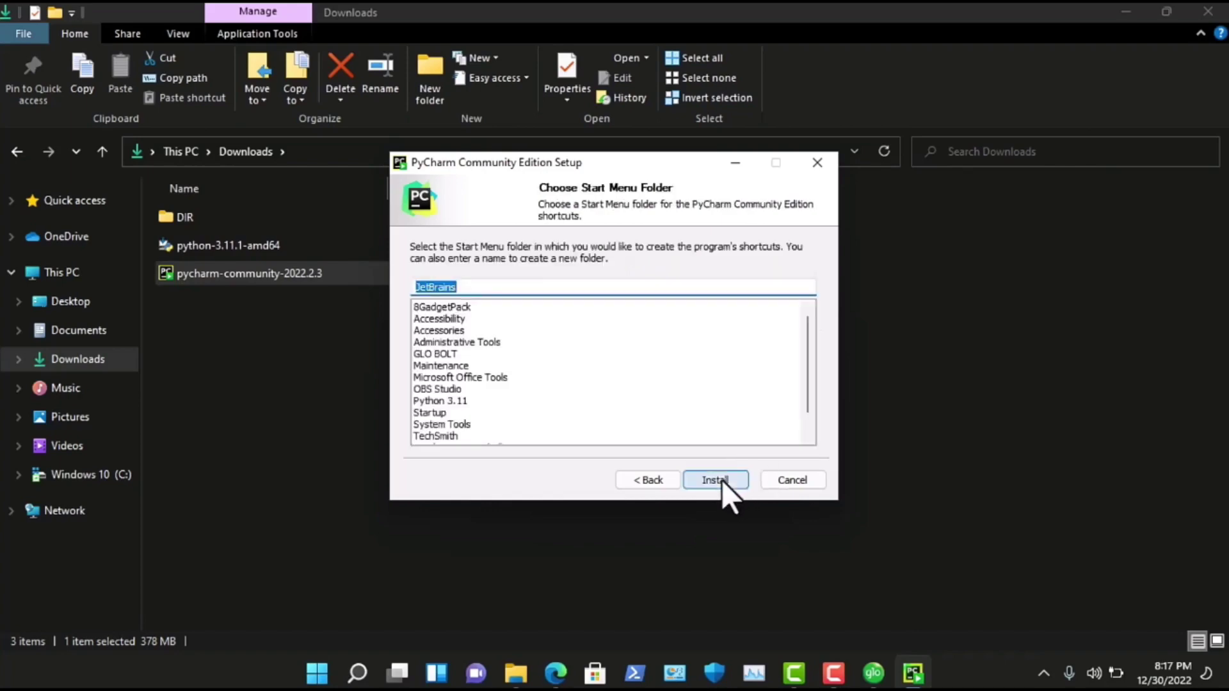
click(720, 480)
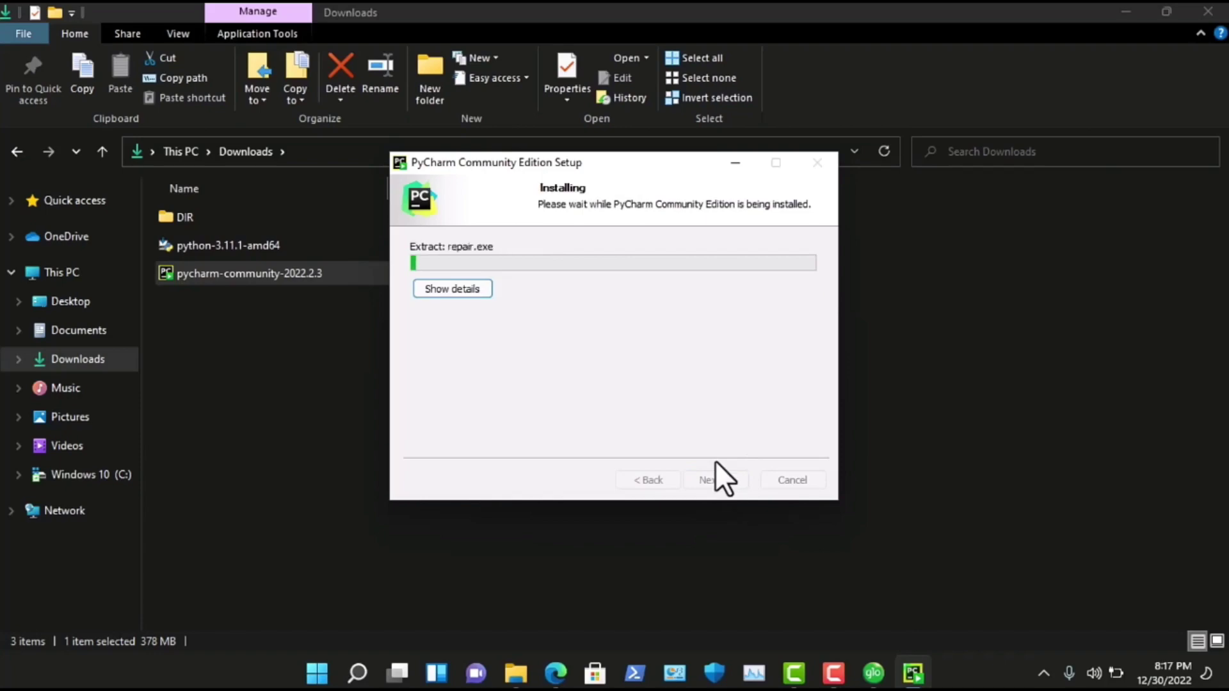